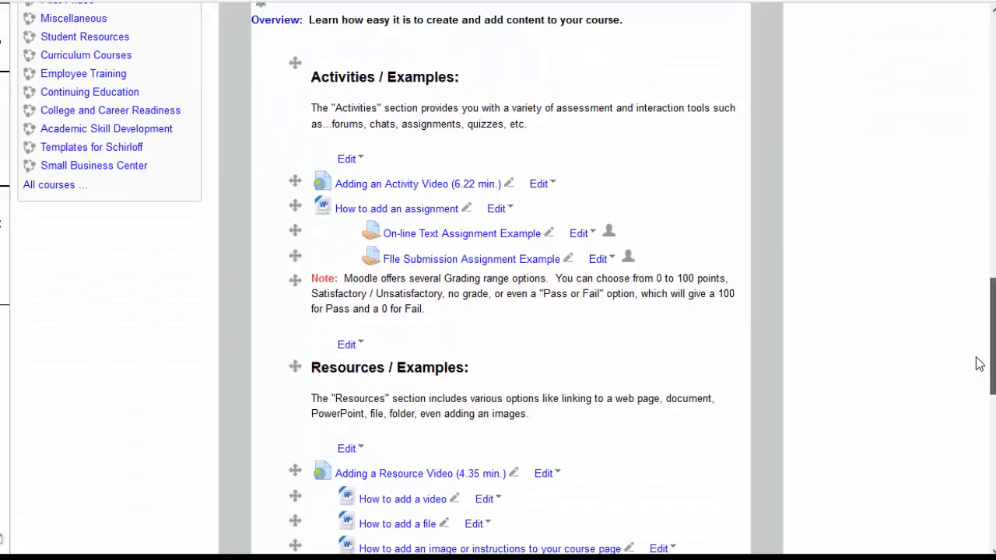
# Open the activity and resource chooser for the "Course Content - How To Add" section.
pyautogui.moveTo(979, 364); pyautogui.dragTo(978, 422)
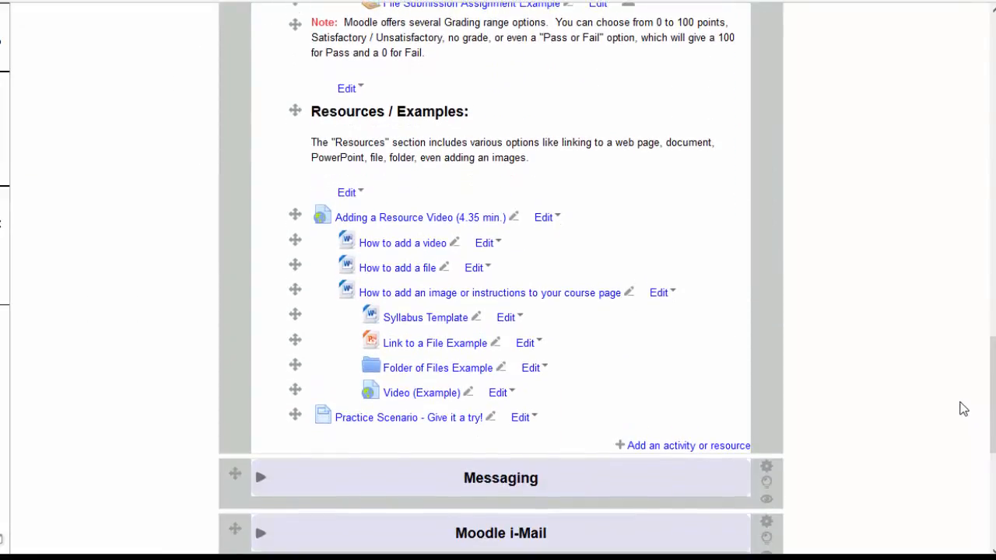
pyautogui.click(689, 445)
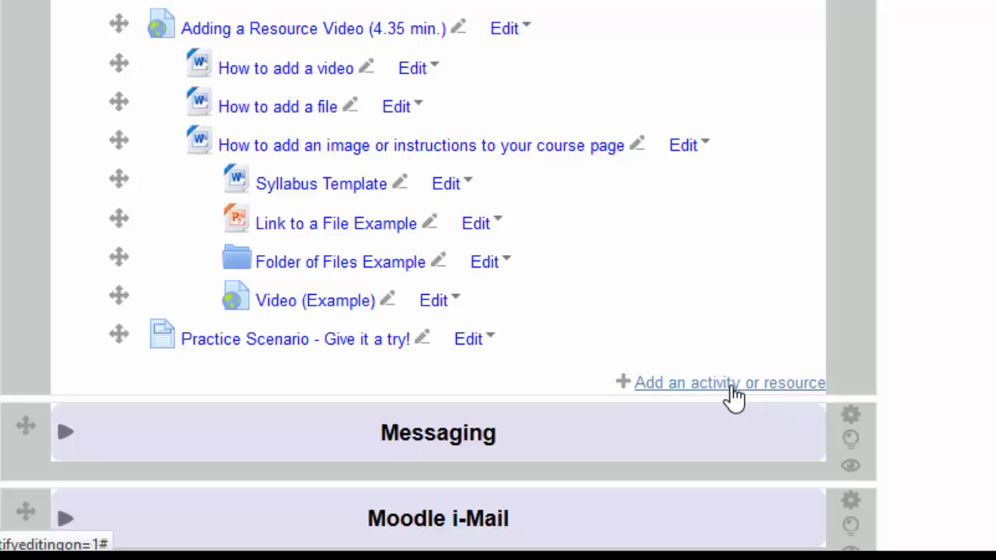
pyautogui.click(732, 387)
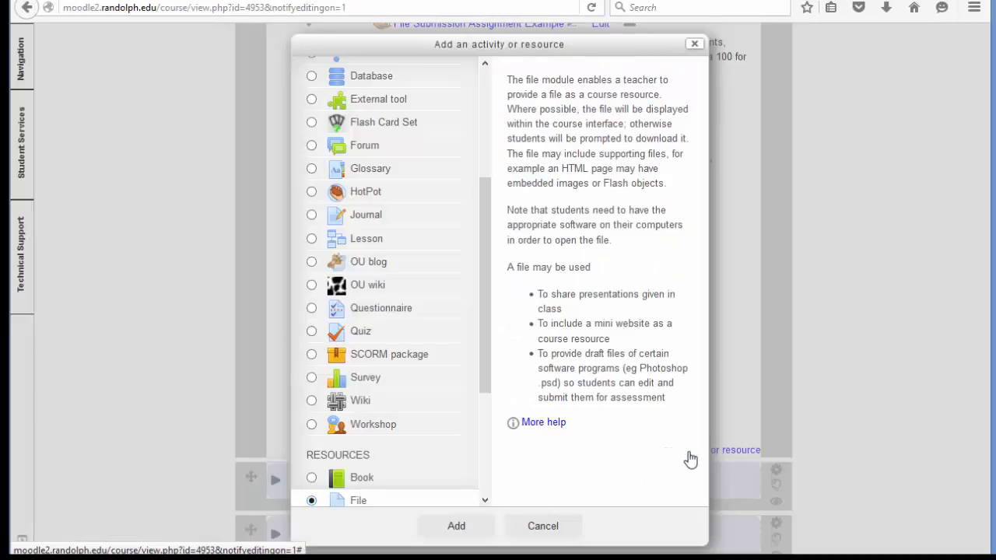
# Select Glossary in the activities list and read through its full description.
pyautogui.moveTo(485, 202); pyautogui.dragTo(460, 76)
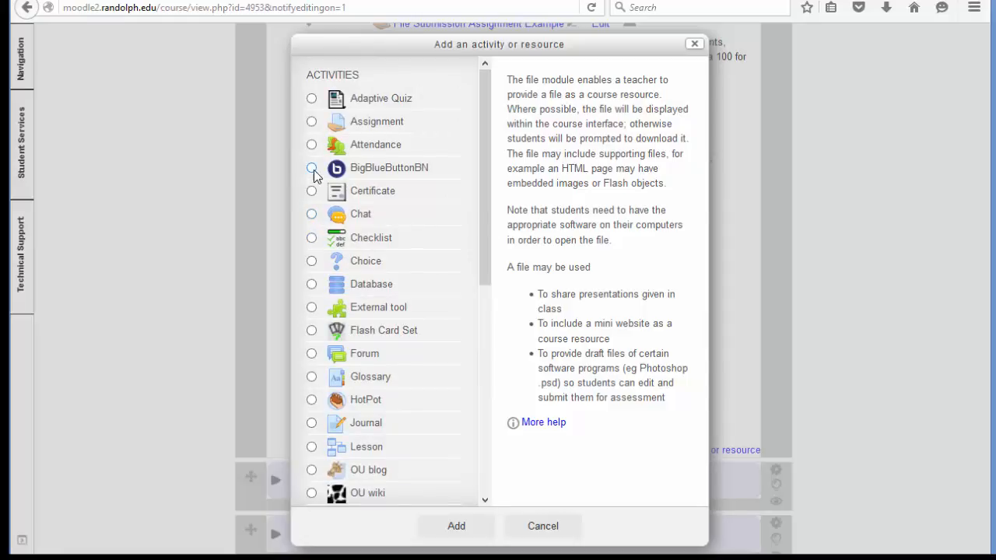
pyautogui.click(311, 376)
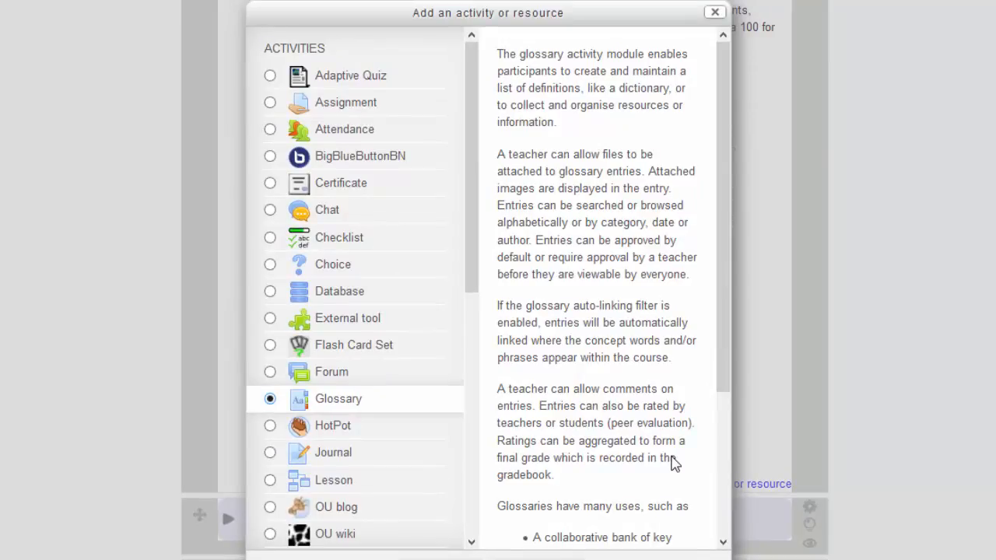
pyautogui.moveTo(722, 338); pyautogui.dragTo(720, 536)
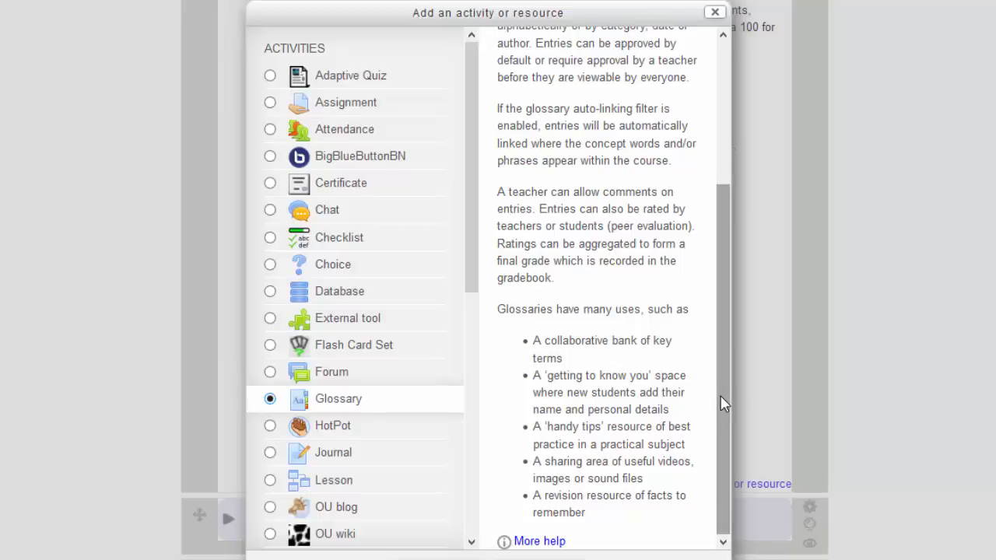
pyautogui.moveTo(727, 382); pyautogui.dragTo(716, 194)
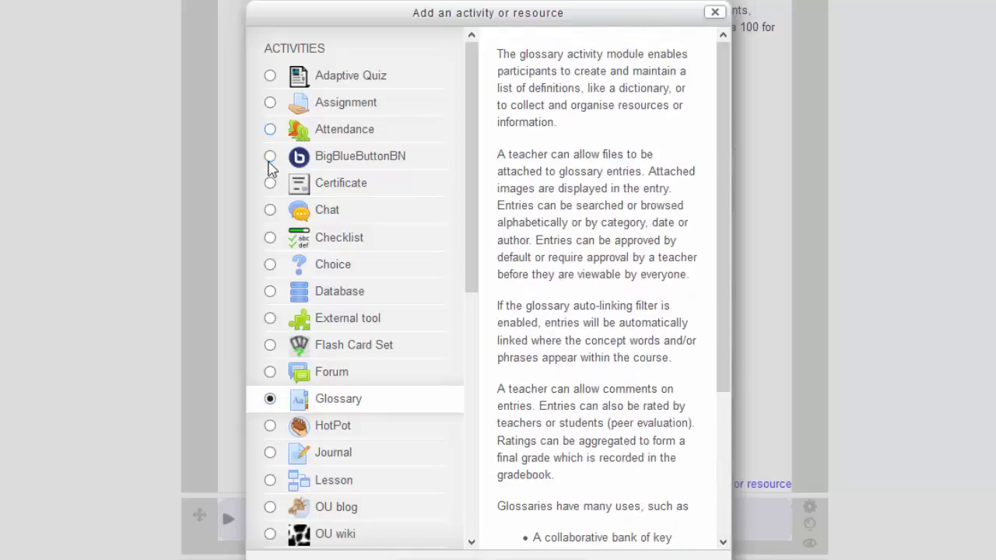
# Add an Assignment activity to the section and place the cursor in the assignment name field.
pyautogui.click(270, 104)
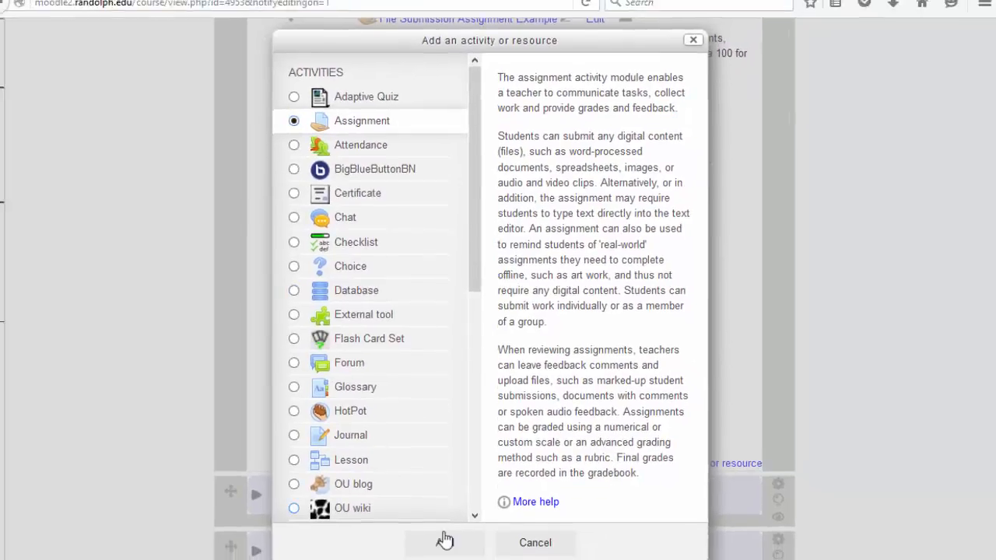
pyautogui.click(446, 539)
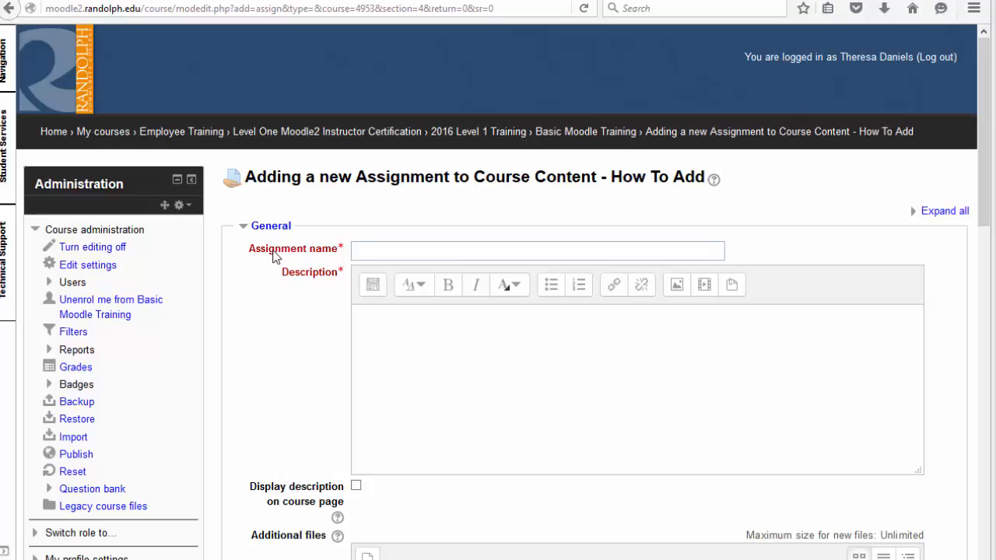
pyautogui.click(393, 250)
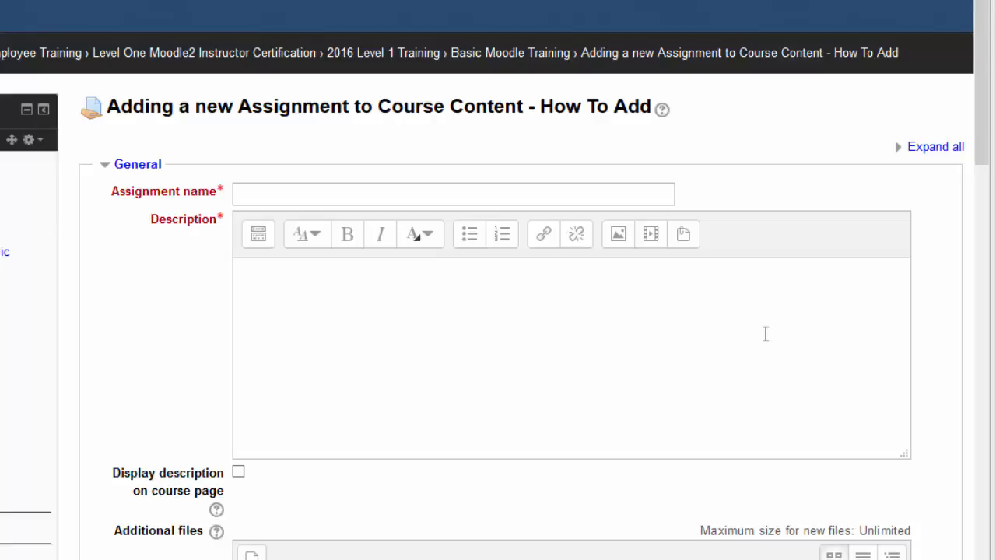
# Switch the assignment's submission type from file submissions to online text only and try out the word limit option.
pyautogui.moveTo(980, 152); pyautogui.dragTo(992, 338)
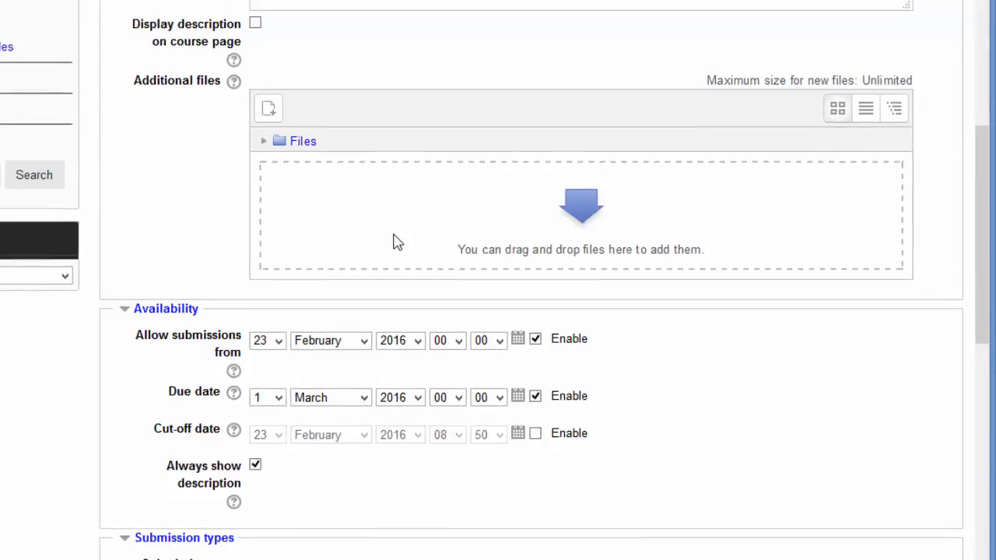
pyautogui.scroll(-4, 758, 435)
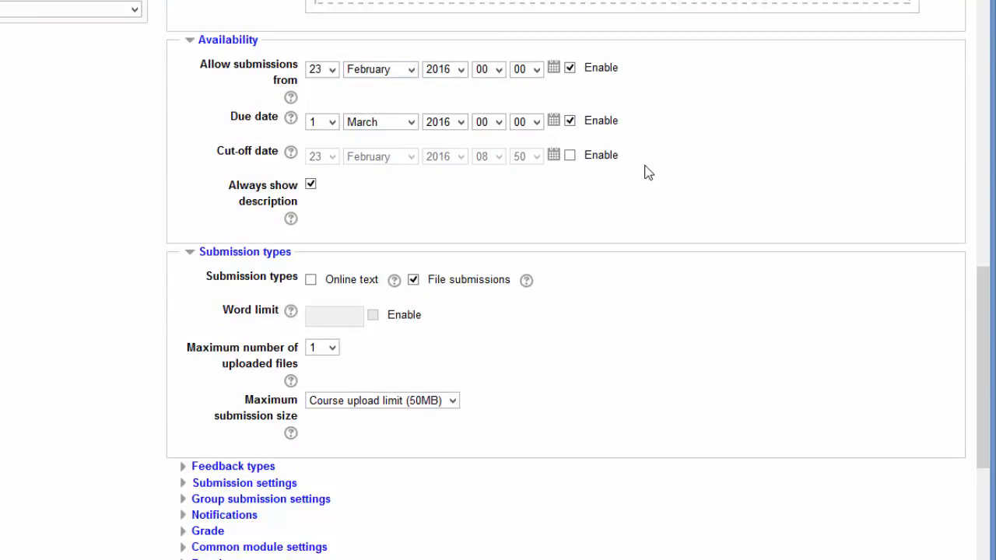
pyautogui.scroll(-5, 651, 181)
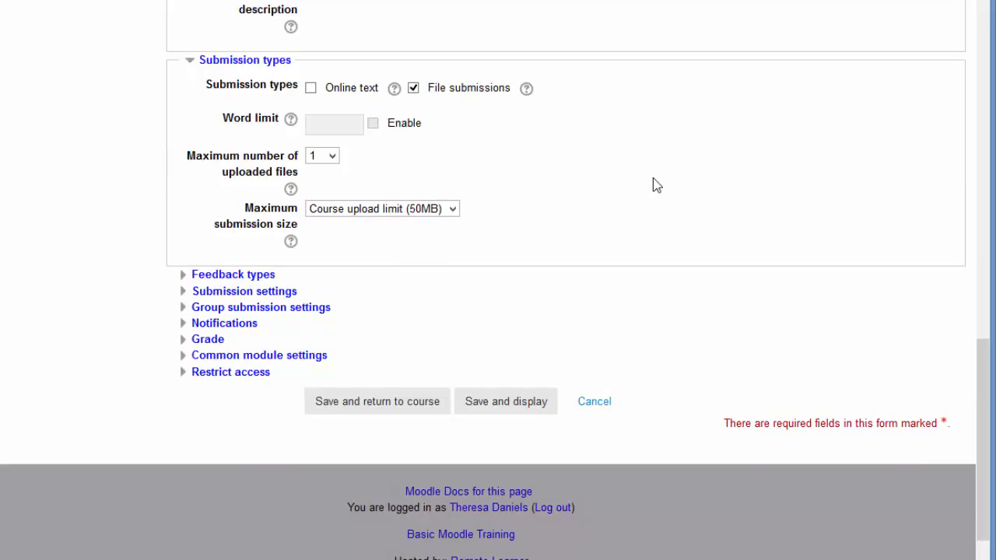
pyautogui.scroll(-1, 445, 130)
pyautogui.click(311, 48)
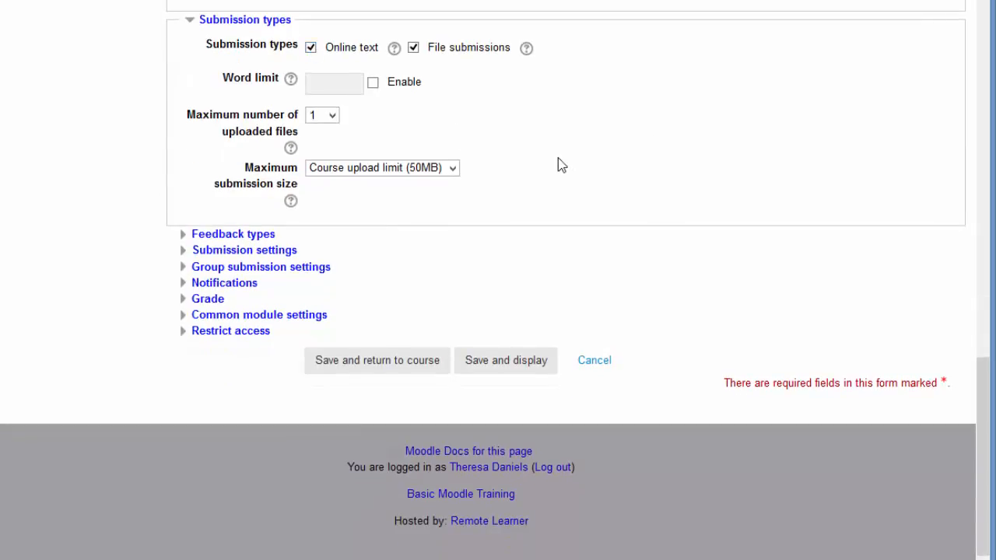
pyautogui.click(414, 48)
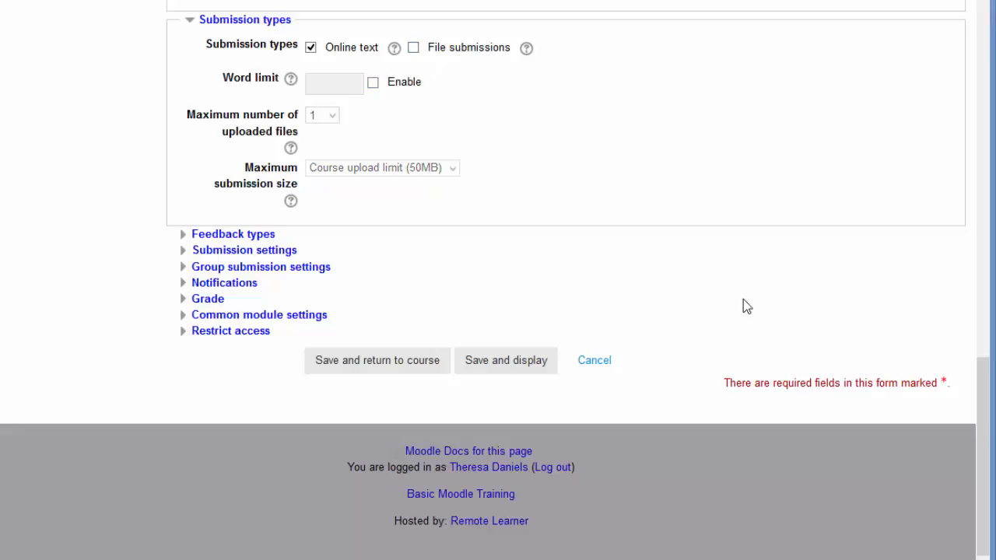
pyautogui.click(373, 82)
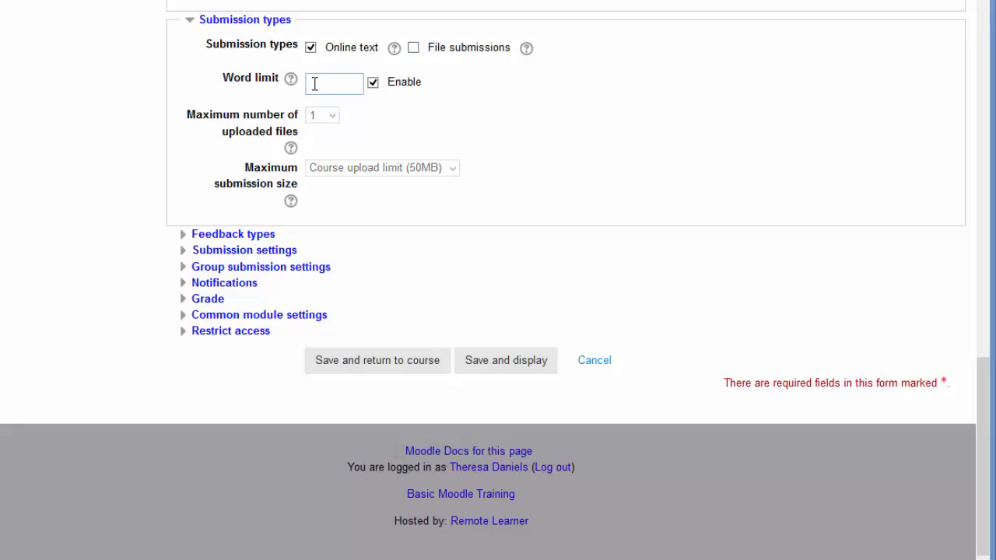
pyautogui.click(373, 83)
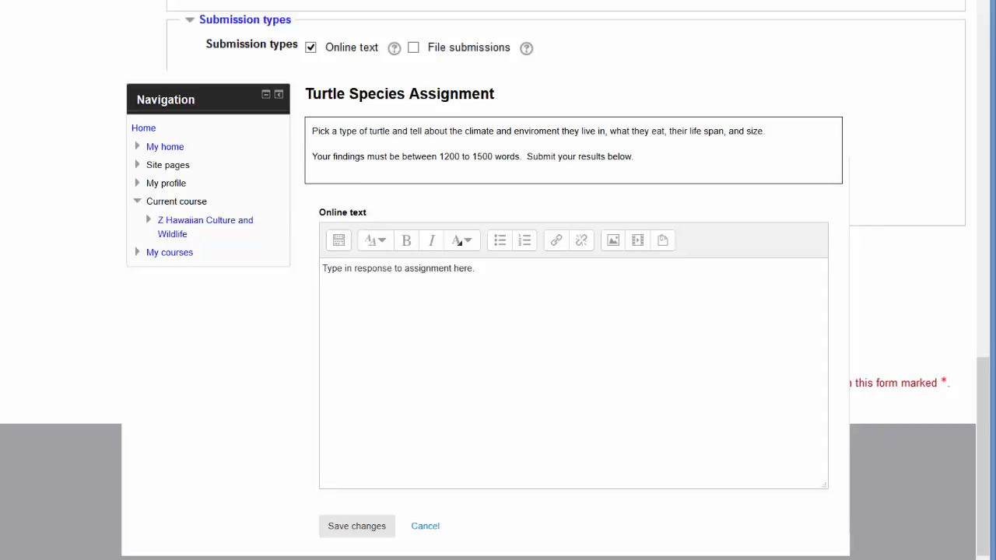
# Set the submission type to file submissions only and look through the choices for the maximum number of uploaded files.
pyautogui.click(310, 47)
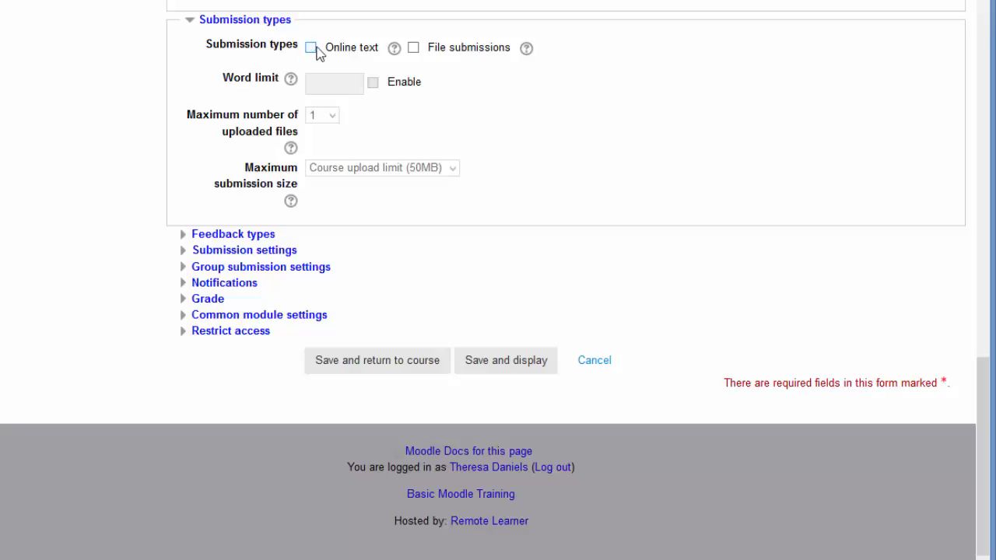
pyautogui.click(414, 48)
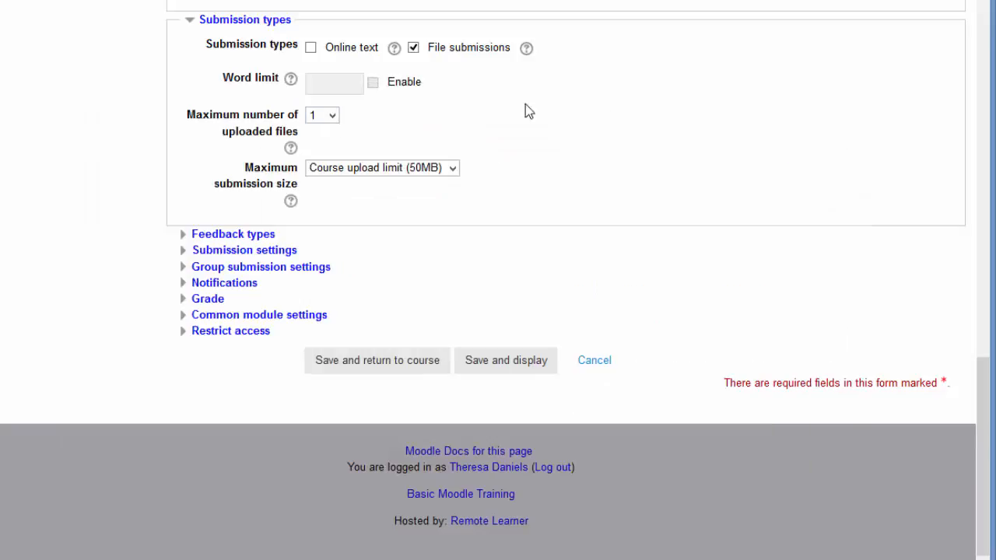
pyautogui.click(332, 117)
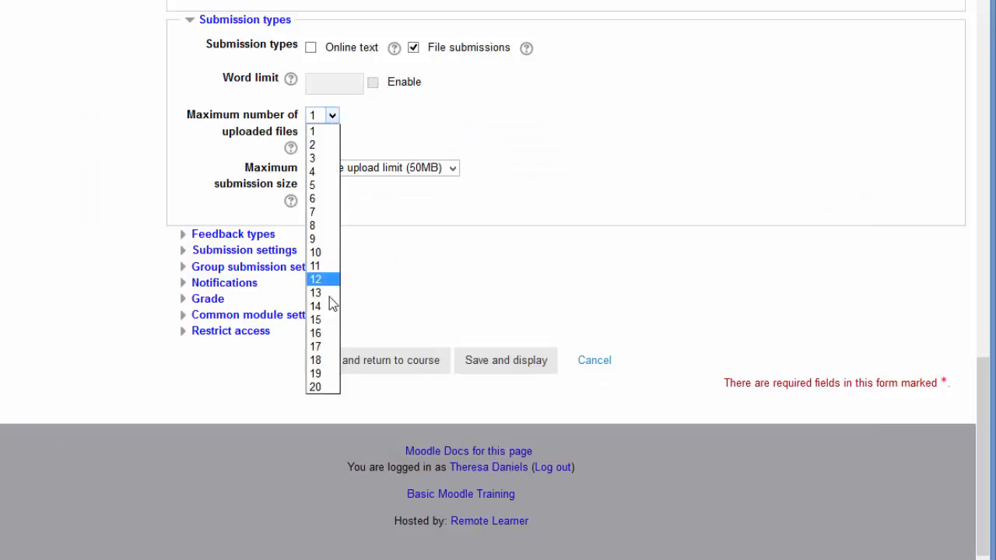
pyautogui.click(461, 130)
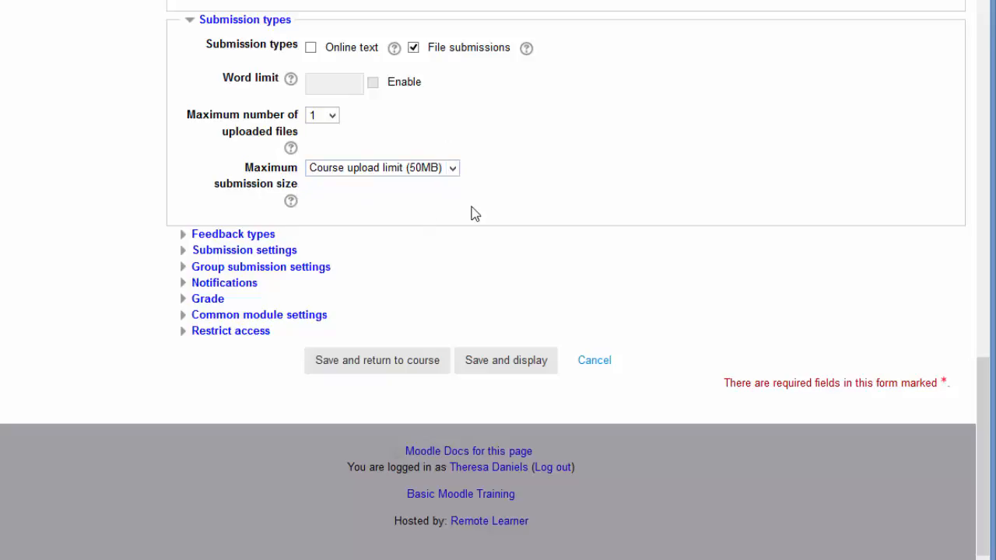
# Expand the feedback types and enable feedback comments for the assignment.
pyautogui.click(184, 242)
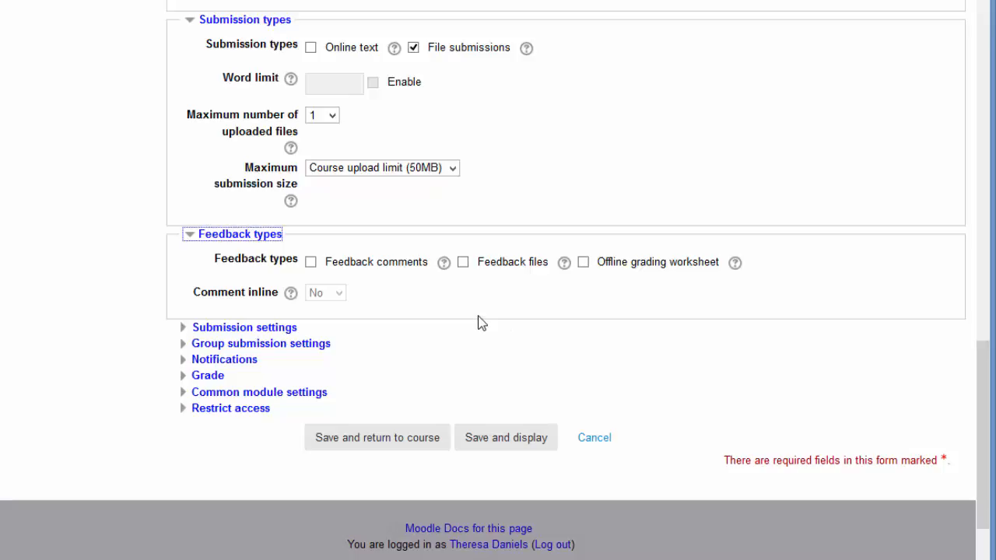
pyautogui.click(311, 262)
pyautogui.scroll(-1, 427, 298)
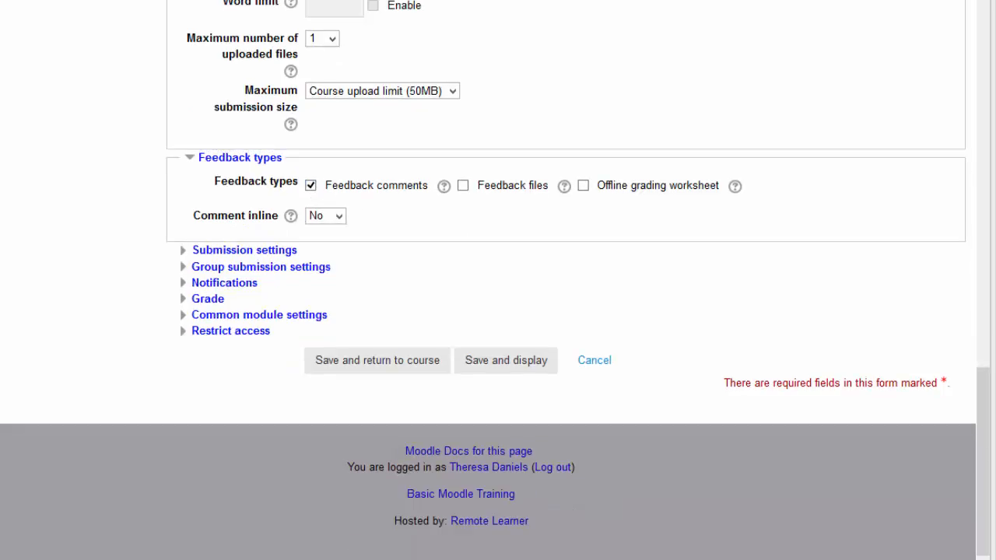
# Expand the notification and grade settings and choose Point as the grade type.
pyautogui.click(186, 285)
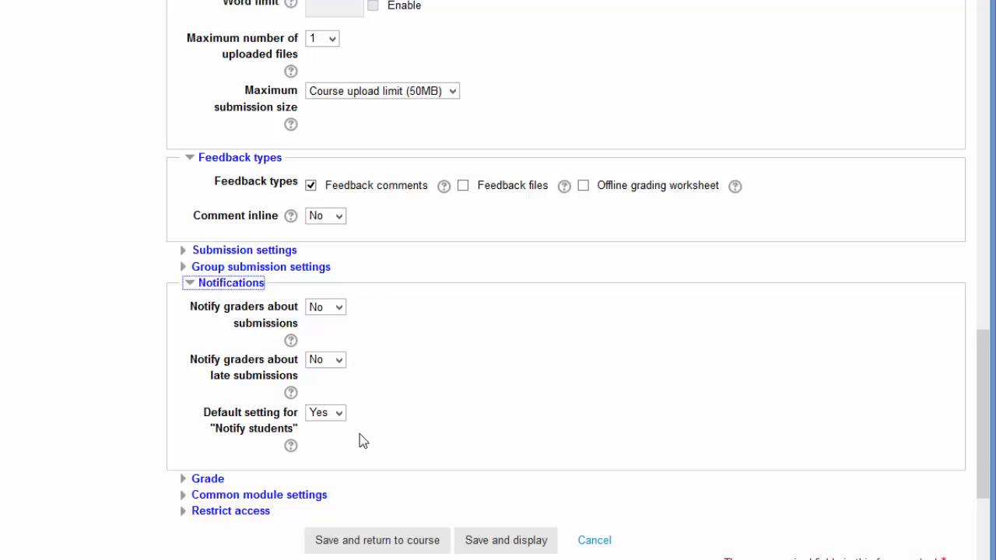
pyautogui.click(191, 478)
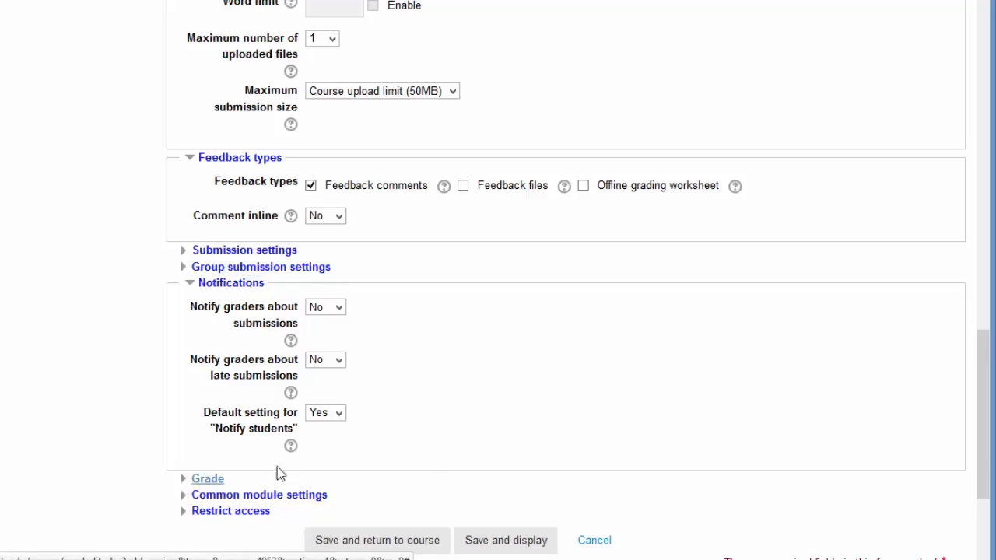
pyautogui.scroll(-2, 467, 436)
pyautogui.scroll(-2, 556, 409)
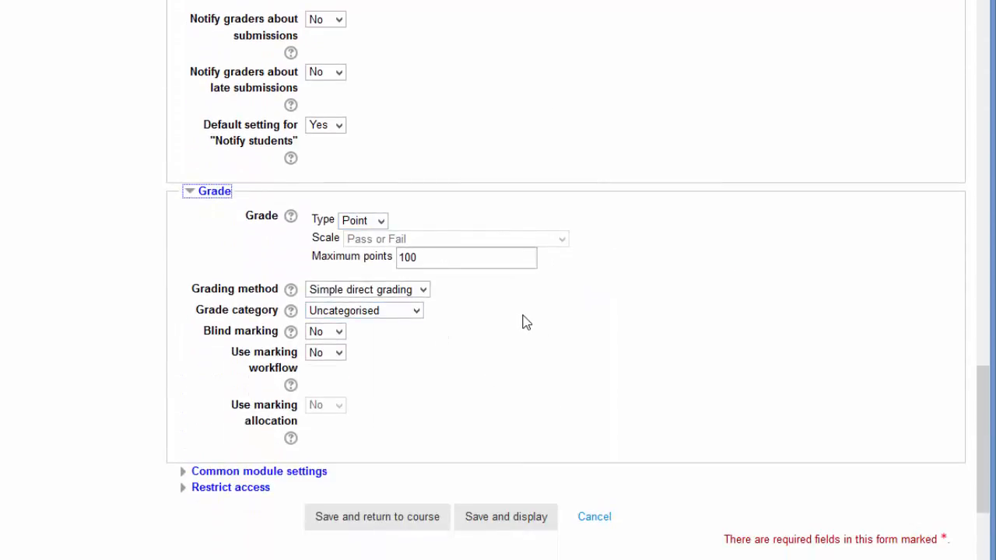
pyautogui.click(381, 222)
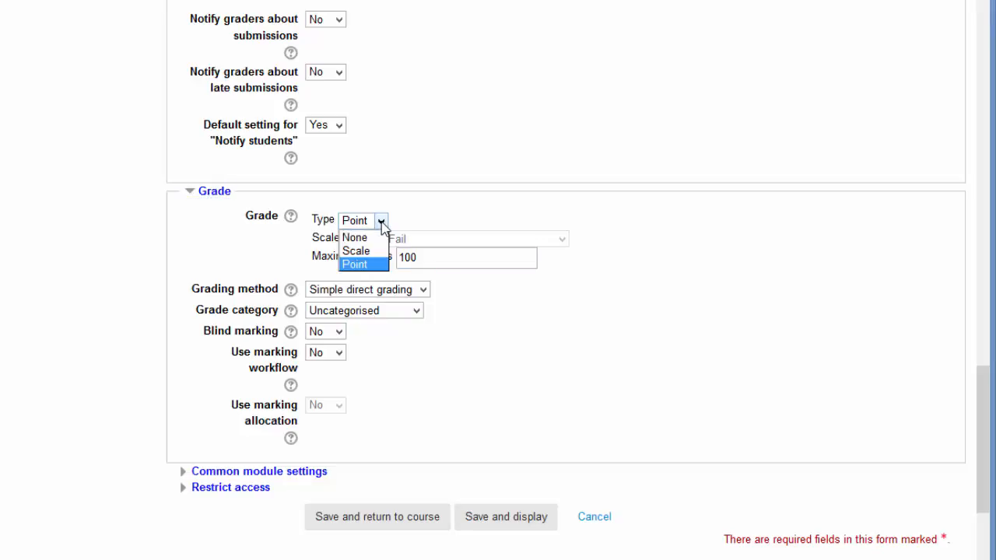
pyautogui.click(381, 265)
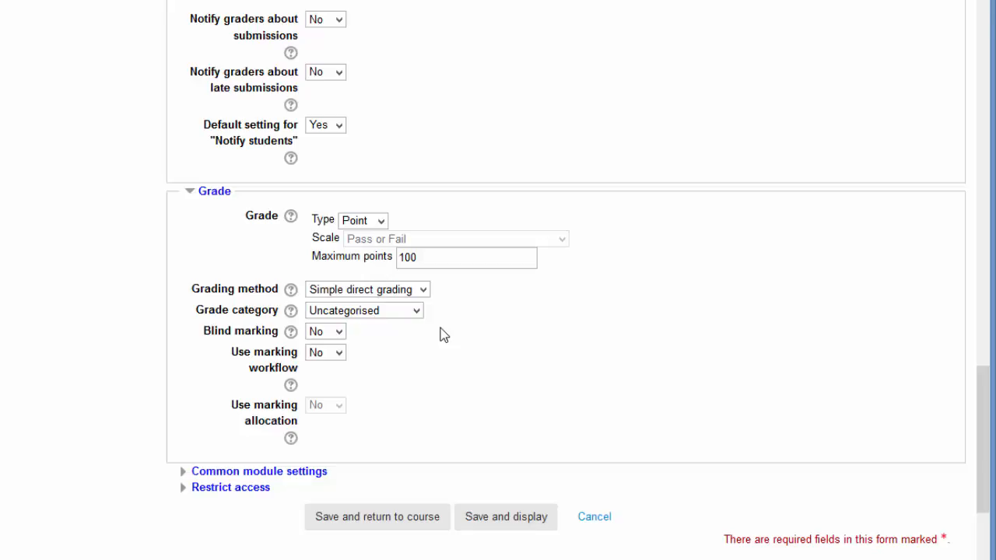
# Set the grade category to Assignments (50%) and read the help note on using marking workflow.
pyautogui.click(416, 310)
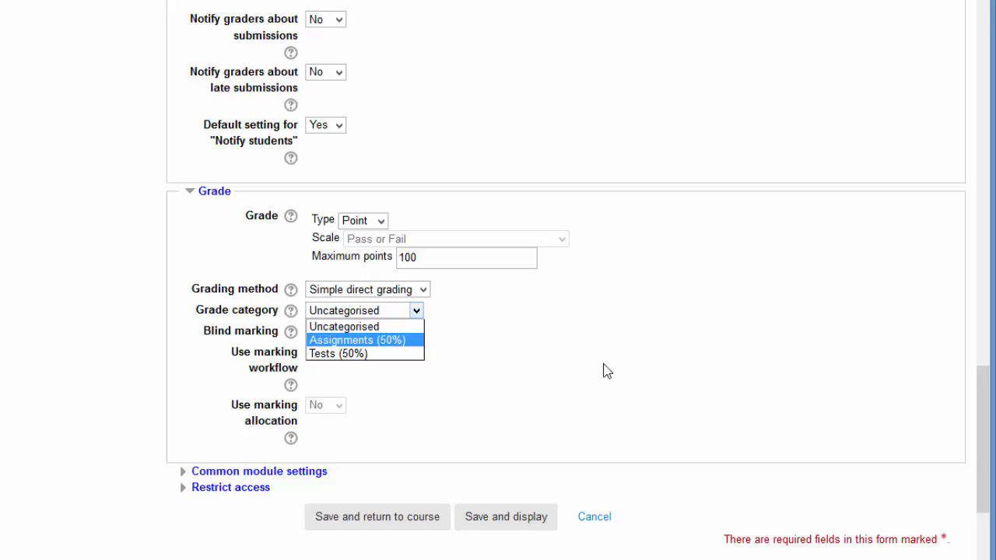
pyautogui.press('Return')
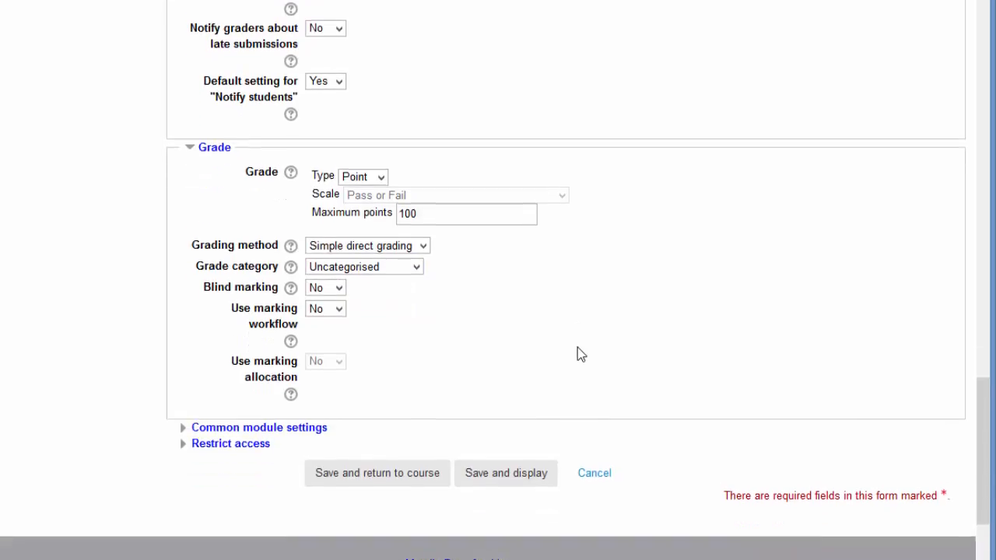
pyautogui.scroll(-3, 577, 347)
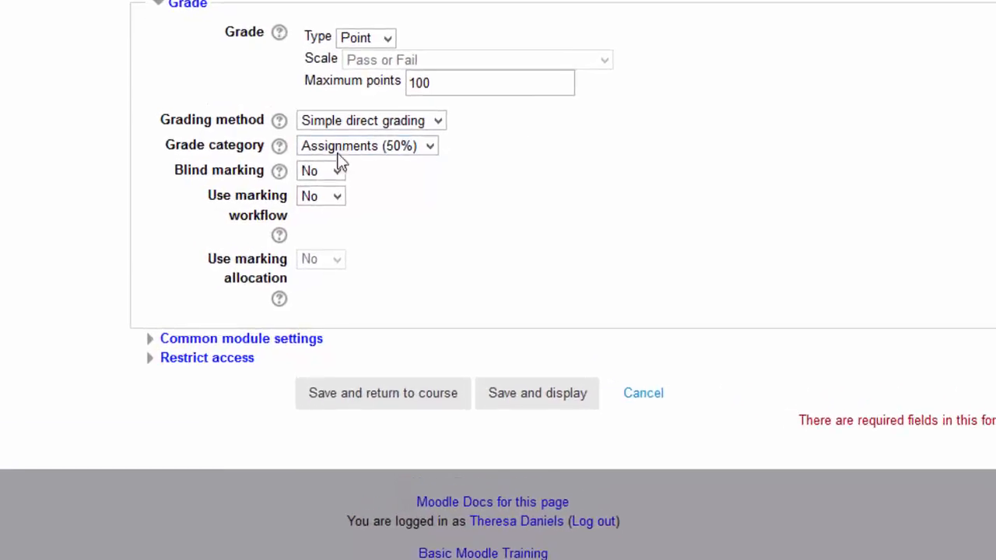
pyautogui.click(270, 241)
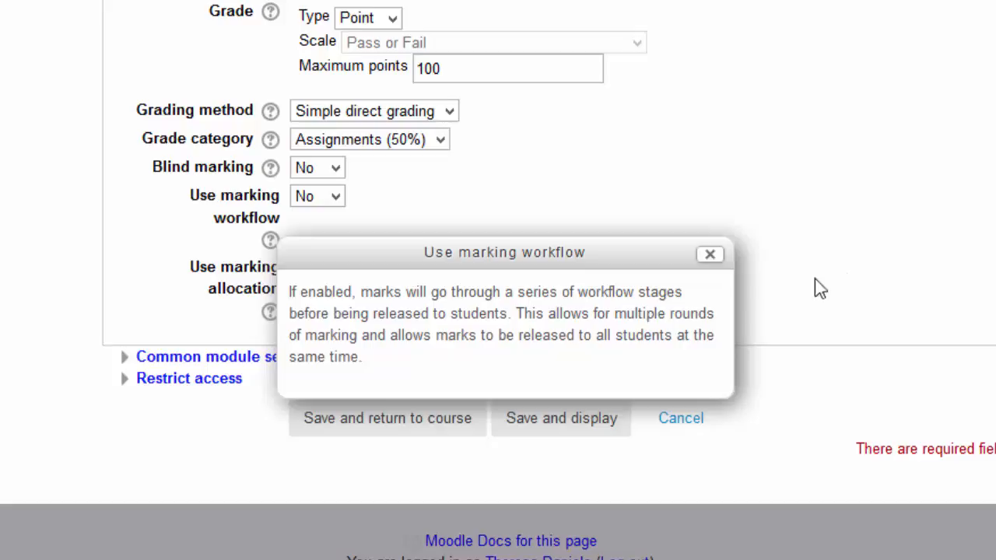
pyautogui.click(709, 254)
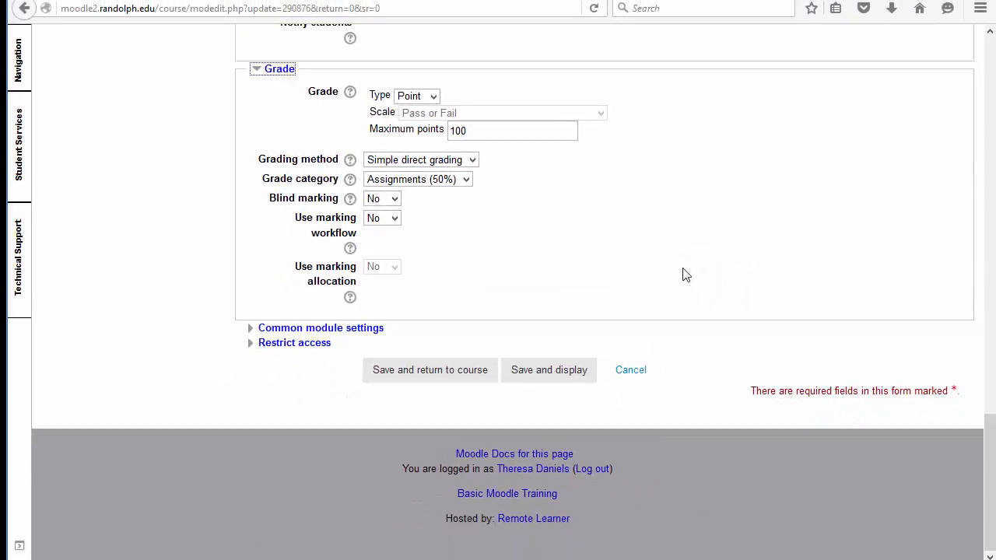
# Save the assignment and return to the "Course Content - How To Add" section of the course page.
pyautogui.click(460, 379)
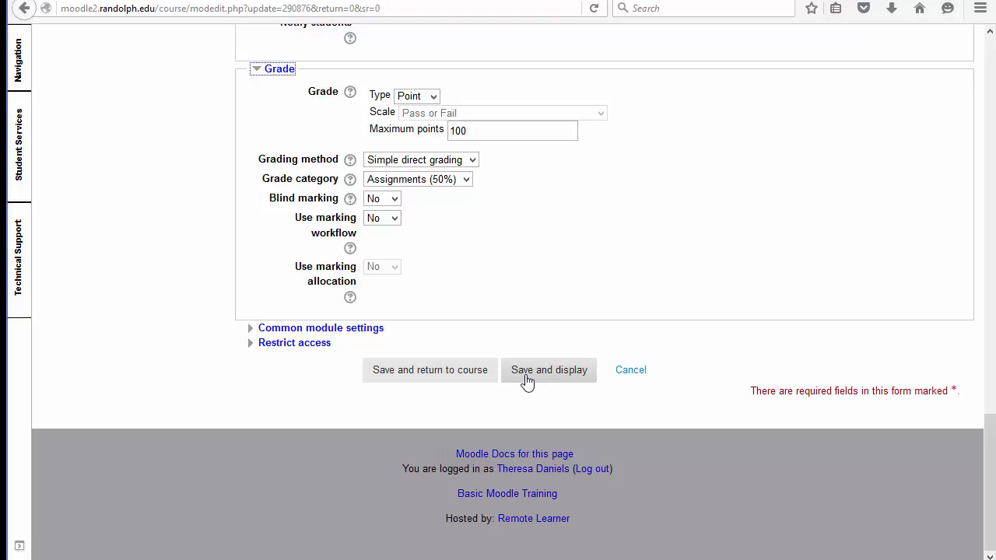
pyautogui.scroll(-10, 805, 446)
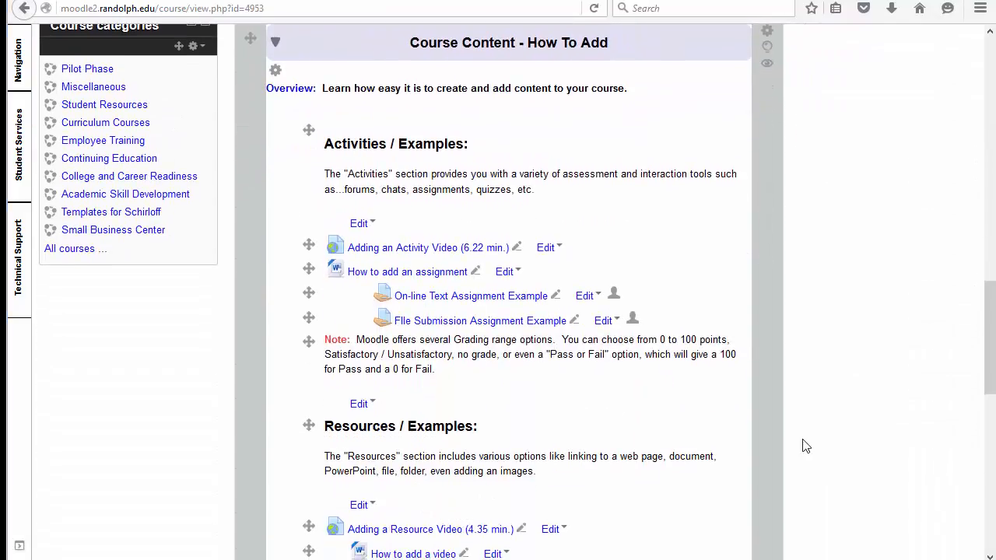